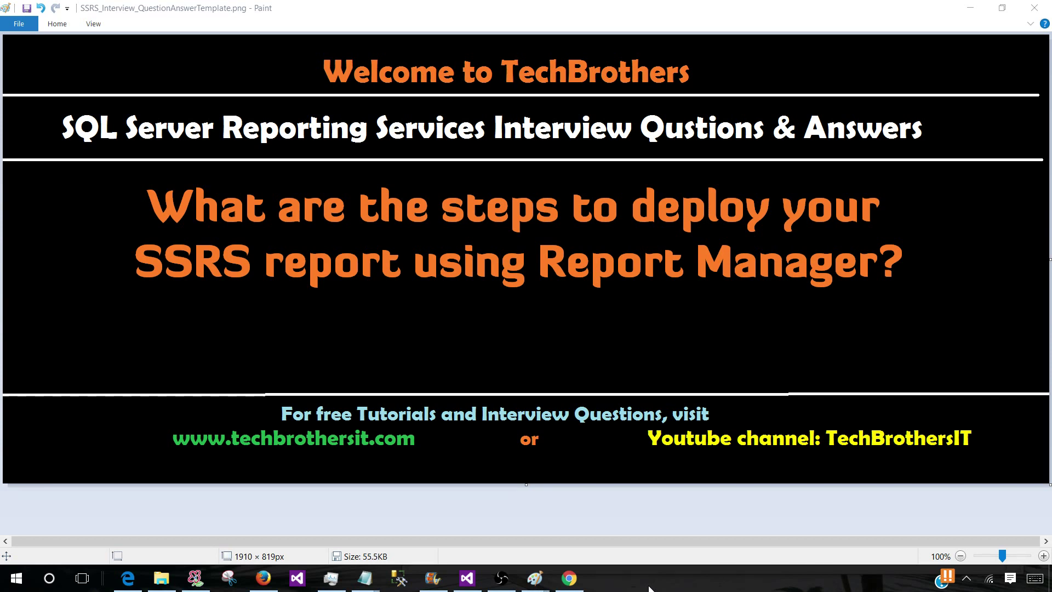
# Switch from Paint to the SSRS_Solution project in Visual Studio.
pyautogui.click(467, 578)
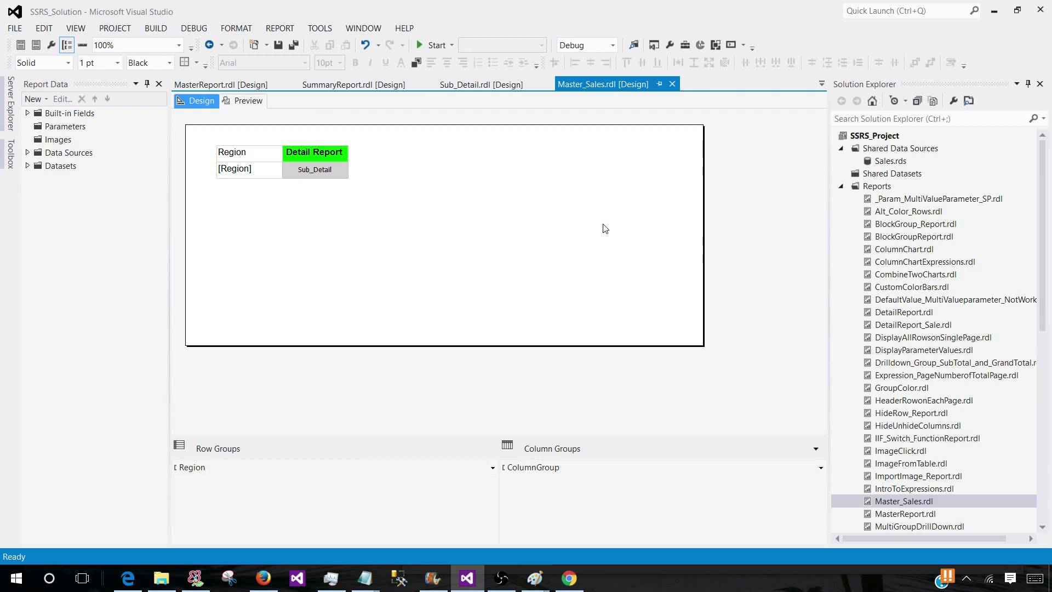
# Copy the SSRS_Project FullPath value from the project's Properties window.
pyautogui.click(853, 140)
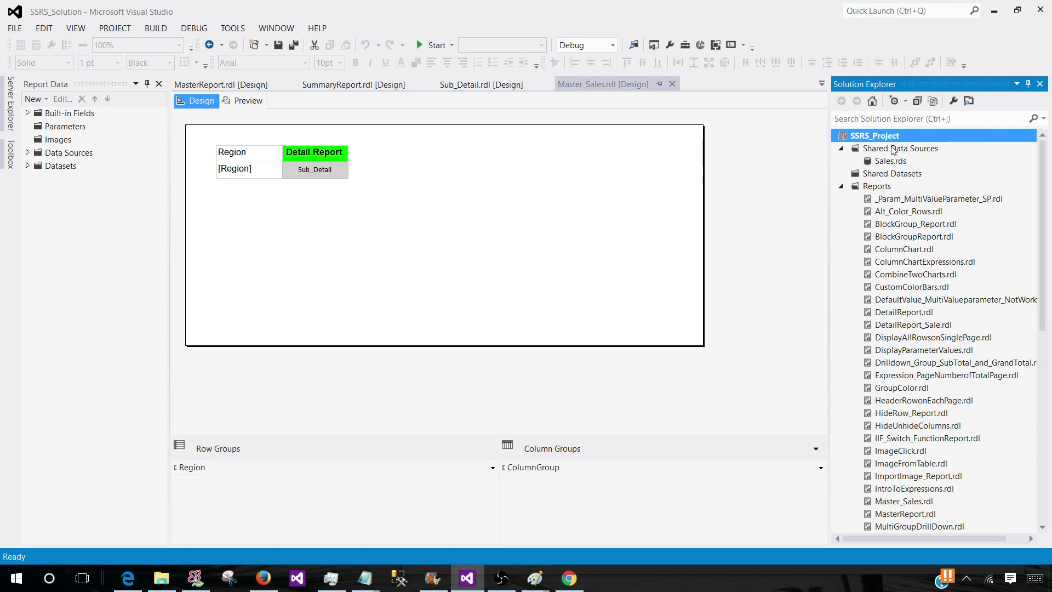
pyautogui.press('F4')
pyautogui.click(984, 259)
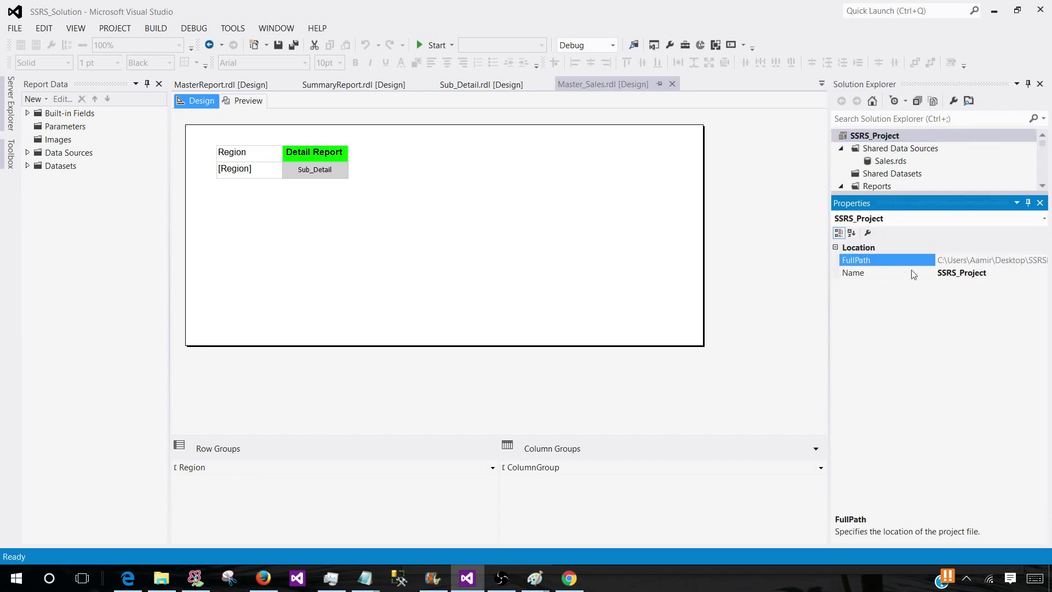
pyautogui.rightClick(984, 259)
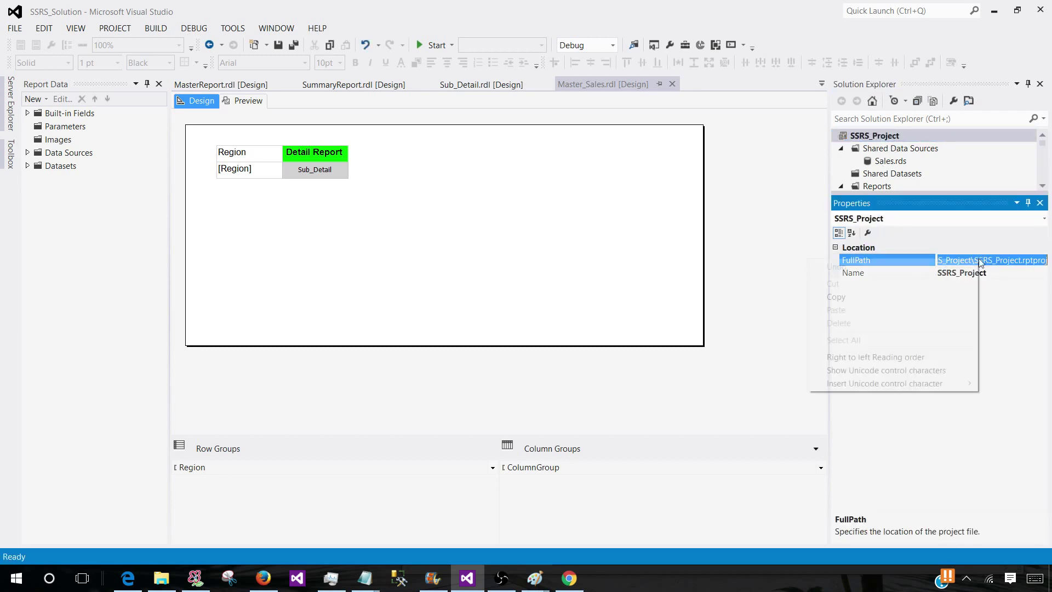
pyautogui.click(850, 294)
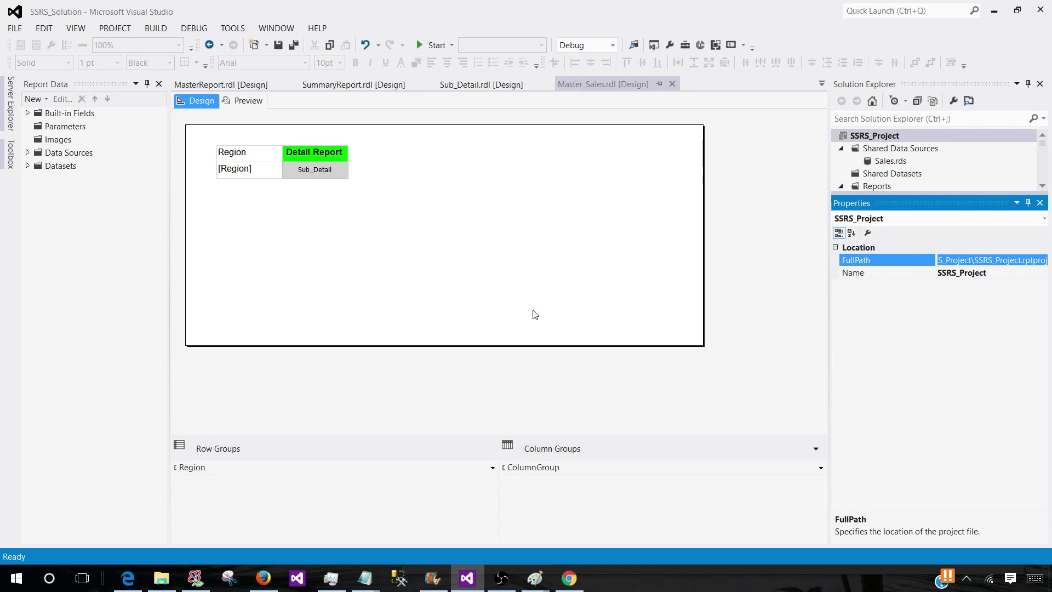
pyautogui.rightClick(16, 578)
# Open the SSRS_Project folder in File Explorer through Run, using the pasted path minus the file name.
pyautogui.click(48, 537)
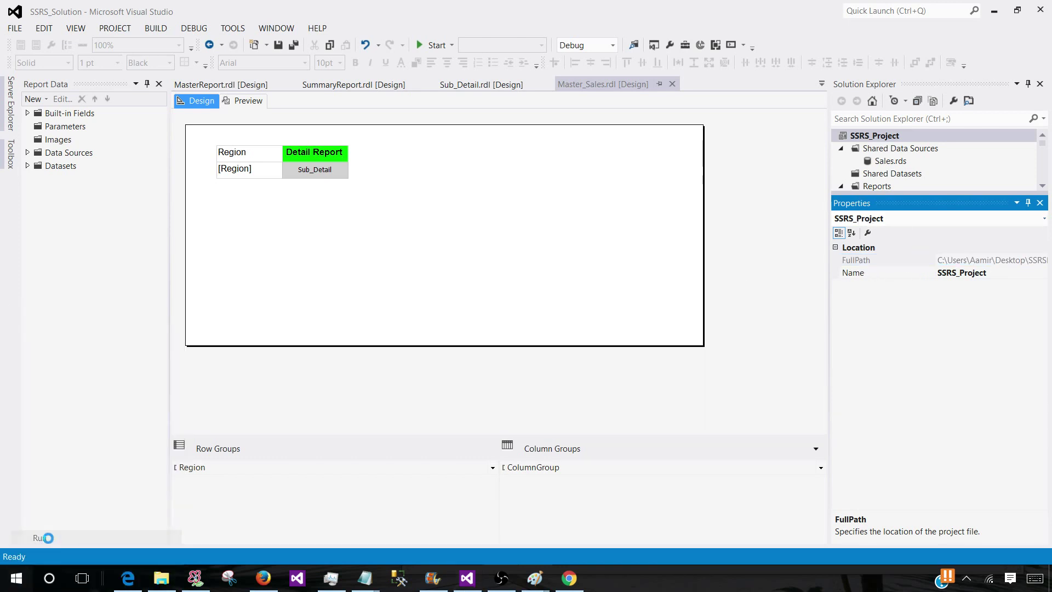
pyautogui.hotkey('ctrl', 'v')
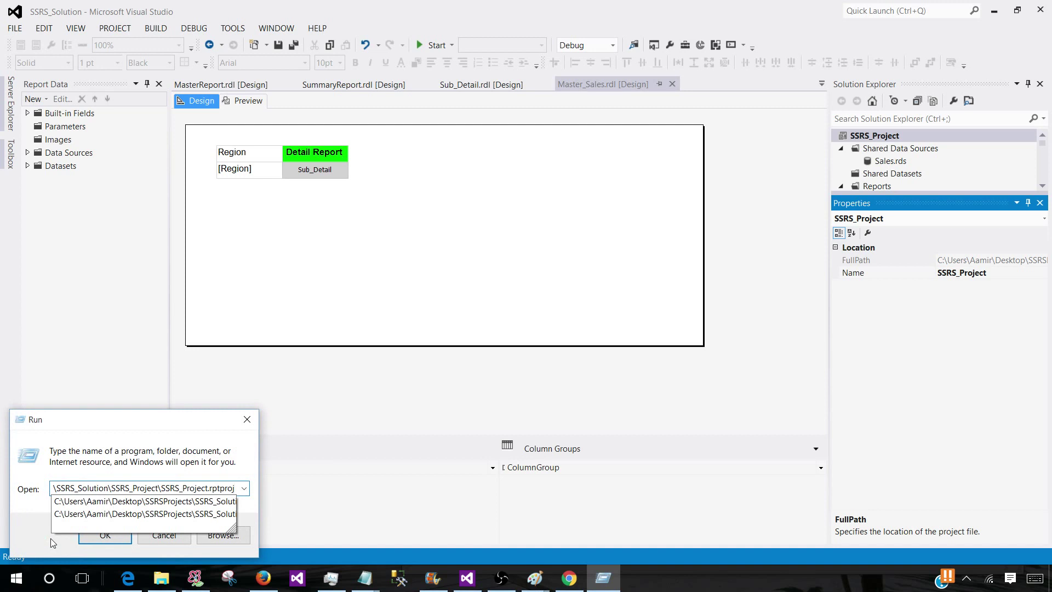
pyautogui.press('Left')
pyautogui.press('Left')
pyautogui.press('Left')
pyautogui.press('Left')
pyautogui.press('Left')
pyautogui.press('Left')
pyautogui.press('Left')
pyautogui.press('Left')
pyautogui.press('Left')
pyautogui.press('Left')
pyautogui.press('Left')
pyautogui.press('Left')
pyautogui.press('Left')
pyautogui.press('Left')
pyautogui.press('Left')
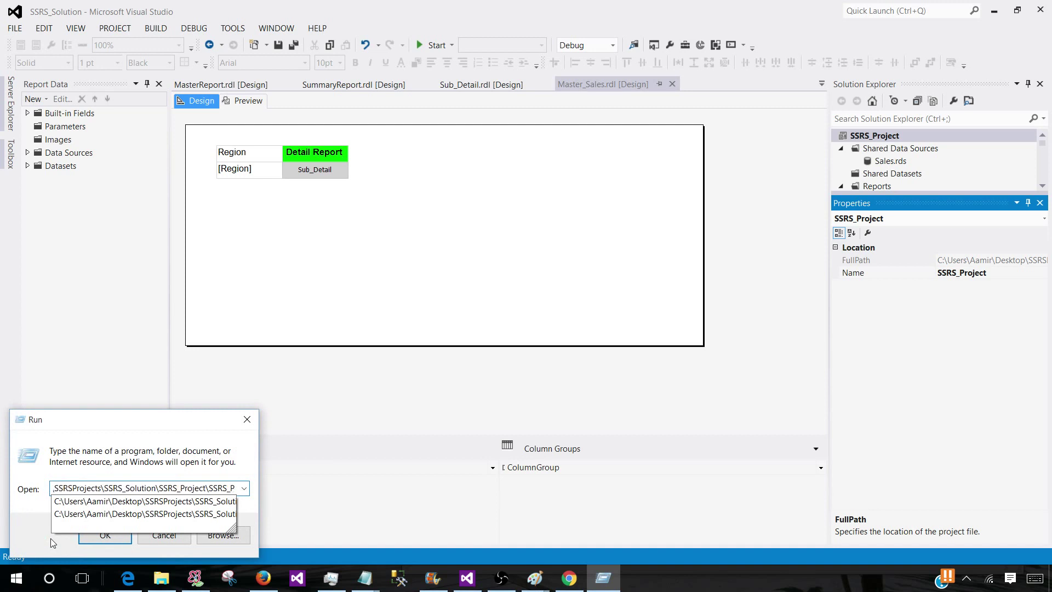
pyautogui.press('BackSpace')
pyautogui.press('BackSpace')
pyautogui.press('BackSpace')
pyautogui.press('BackSpace')
pyautogui.press('BackSpace')
pyautogui.press('BackSpace')
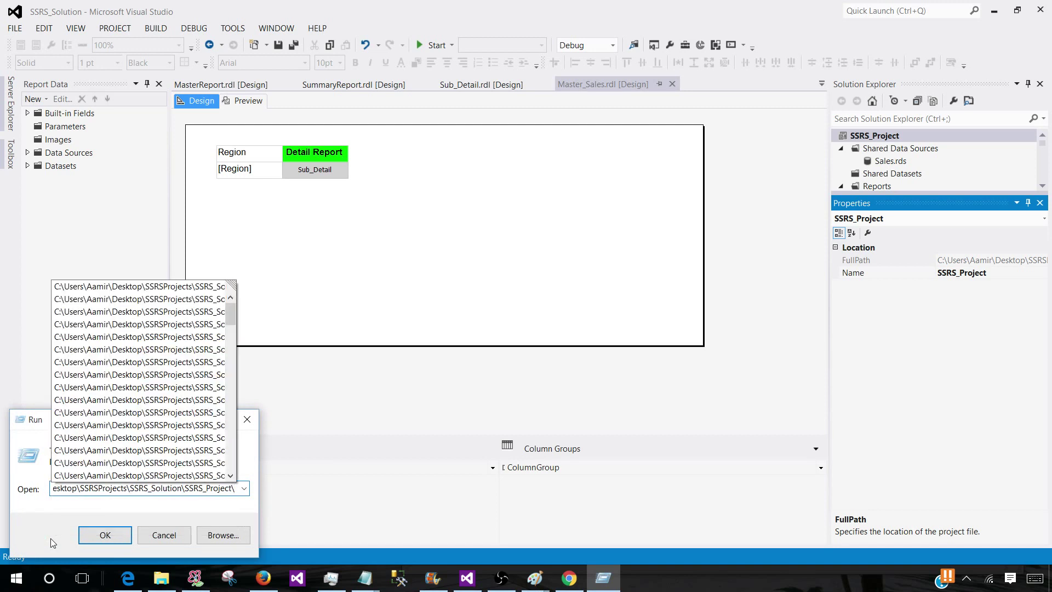
pyautogui.press('Return')
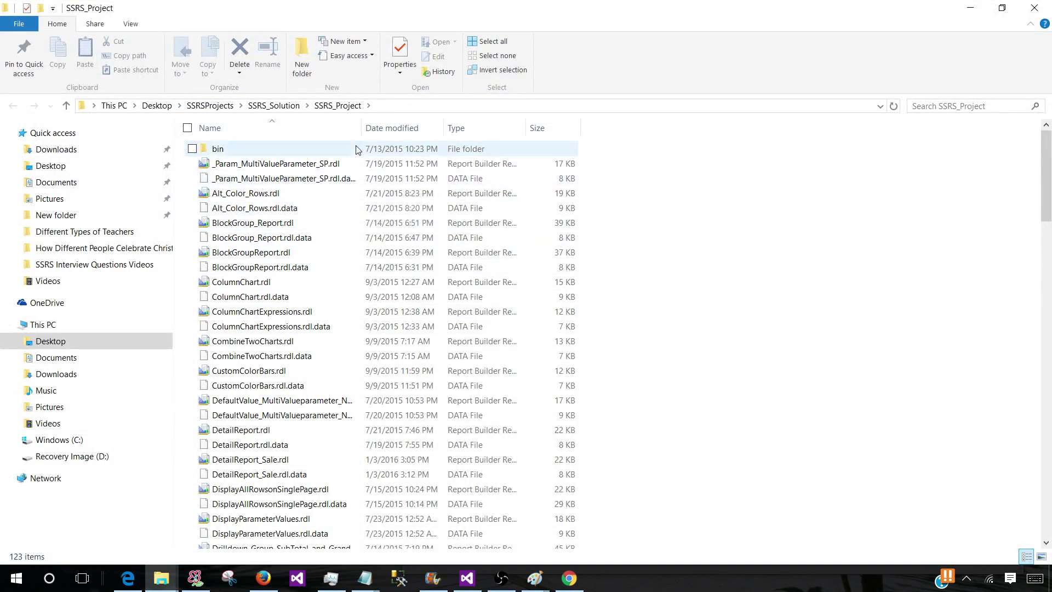
# Select BlockGroupReport.rdl and copy the folder path from the address bar.
pyautogui.click(244, 255)
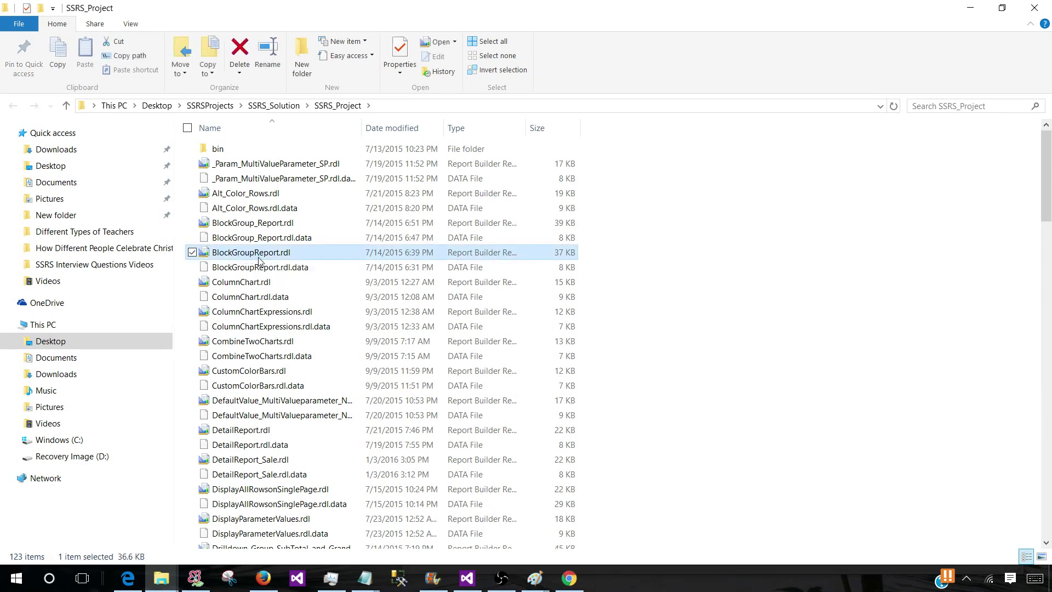
pyautogui.click(190, 106)
pyautogui.rightClick(190, 106)
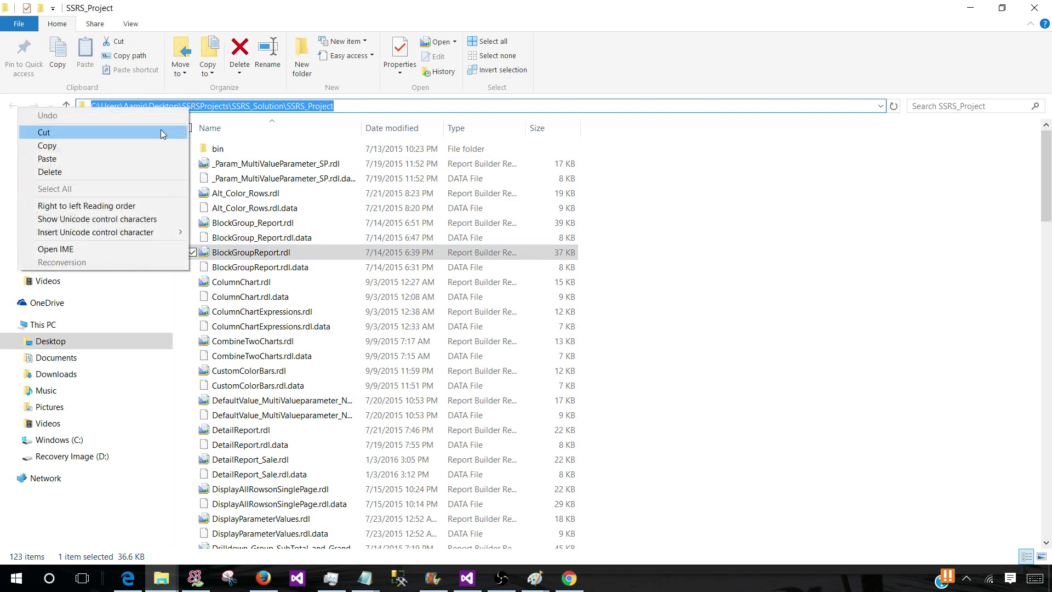
pyautogui.click(134, 143)
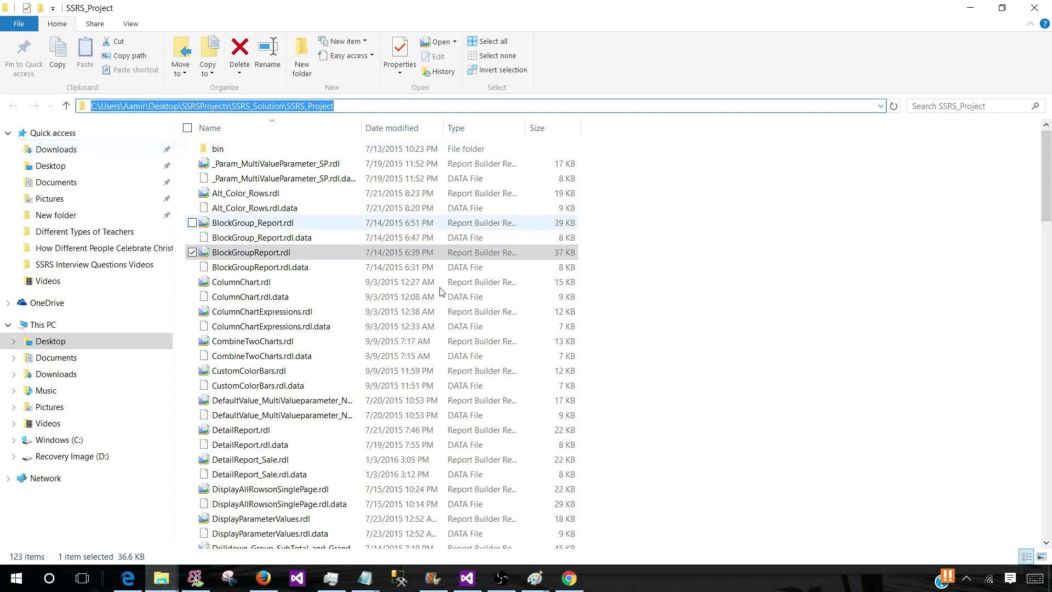
# In Report Manager, check the Sales data source, then go from Home into the Reports folder.
pyautogui.click(568, 577)
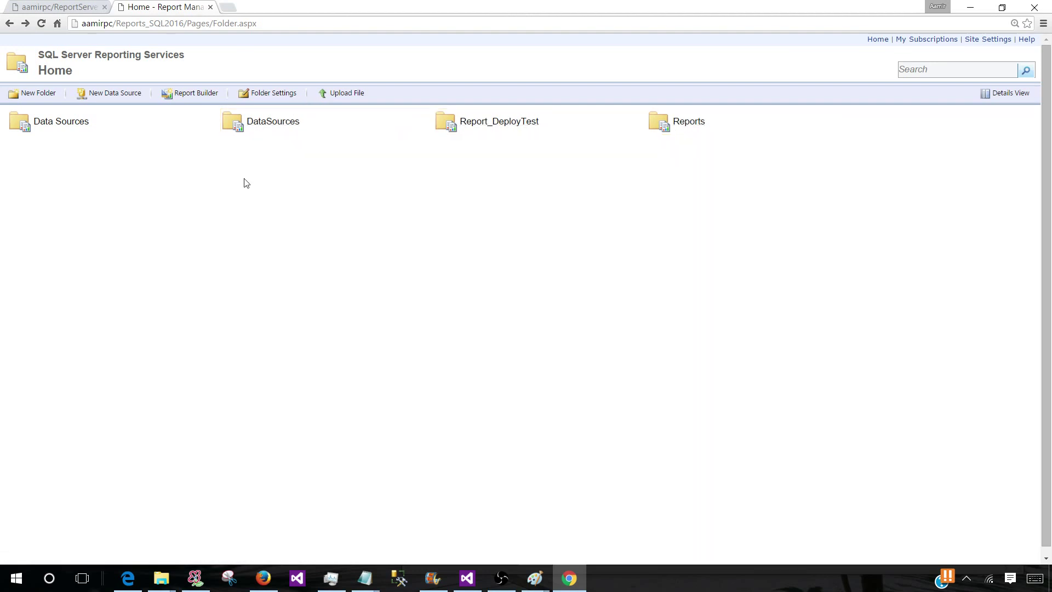
pyautogui.click(272, 122)
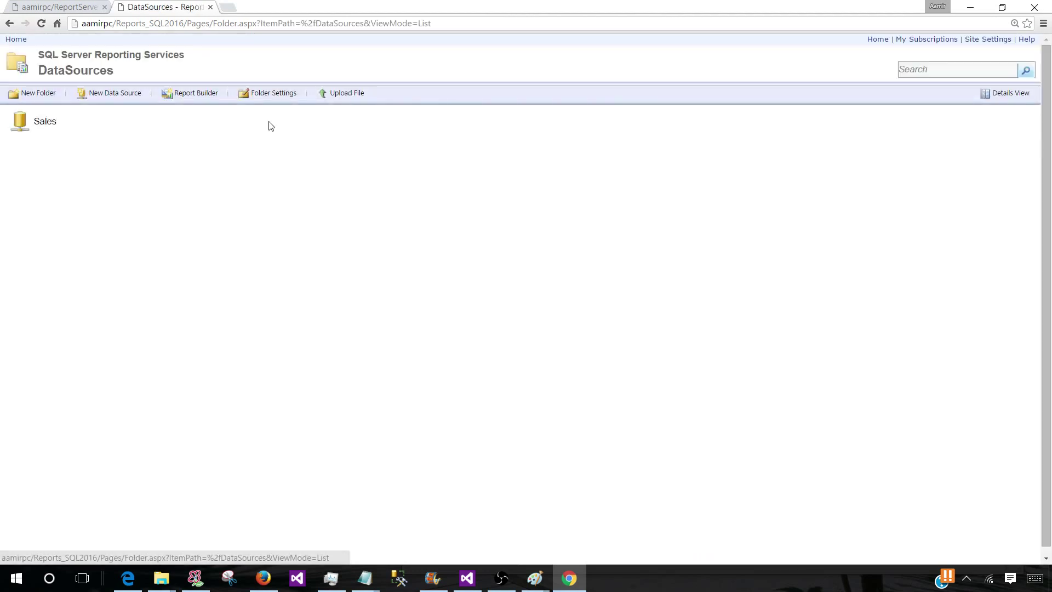
pyautogui.click(16, 39)
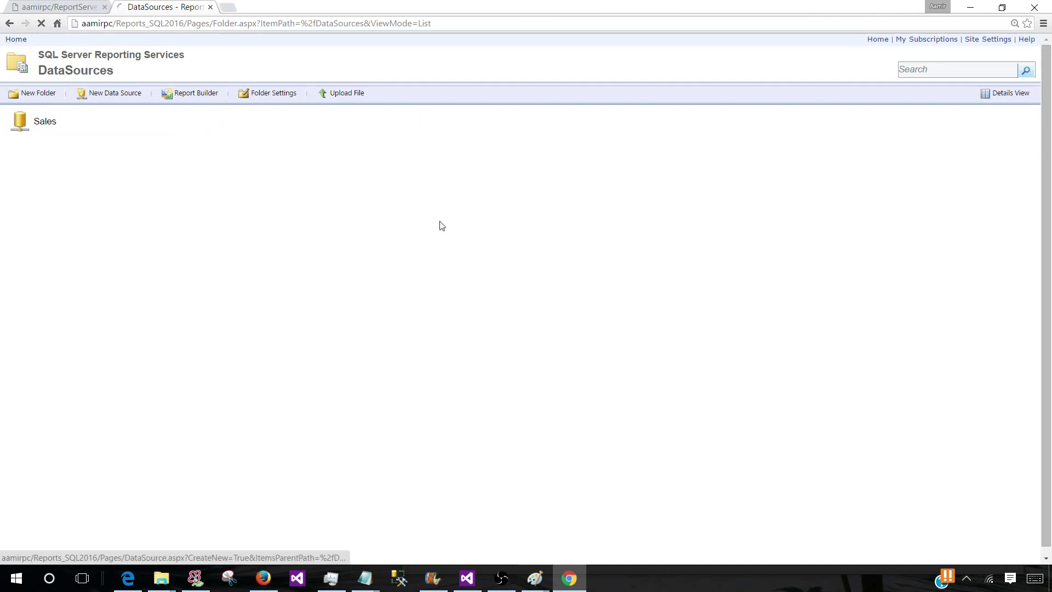
pyautogui.click(14, 41)
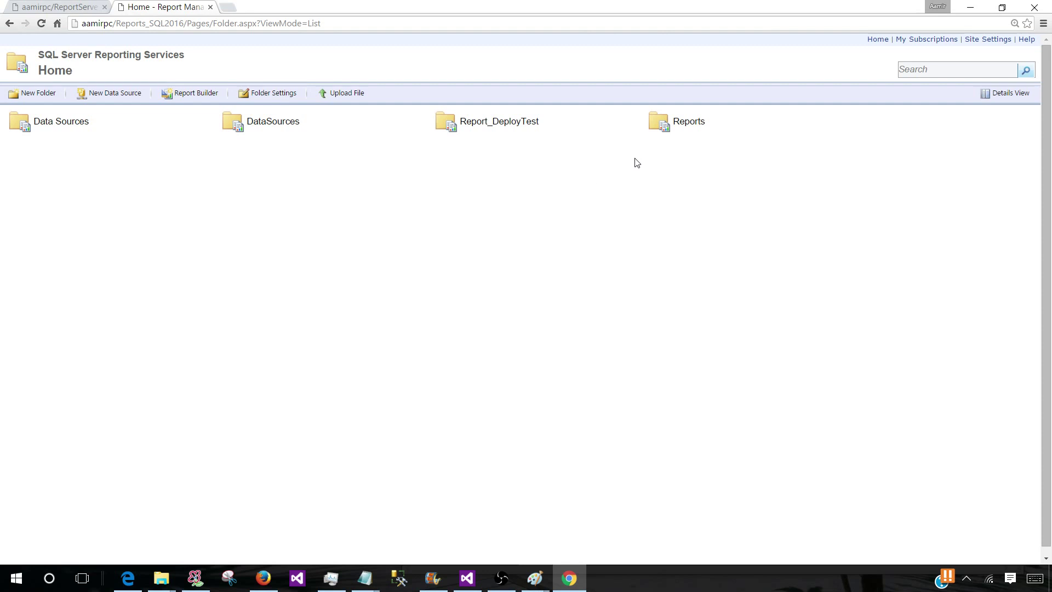
pyautogui.click(689, 123)
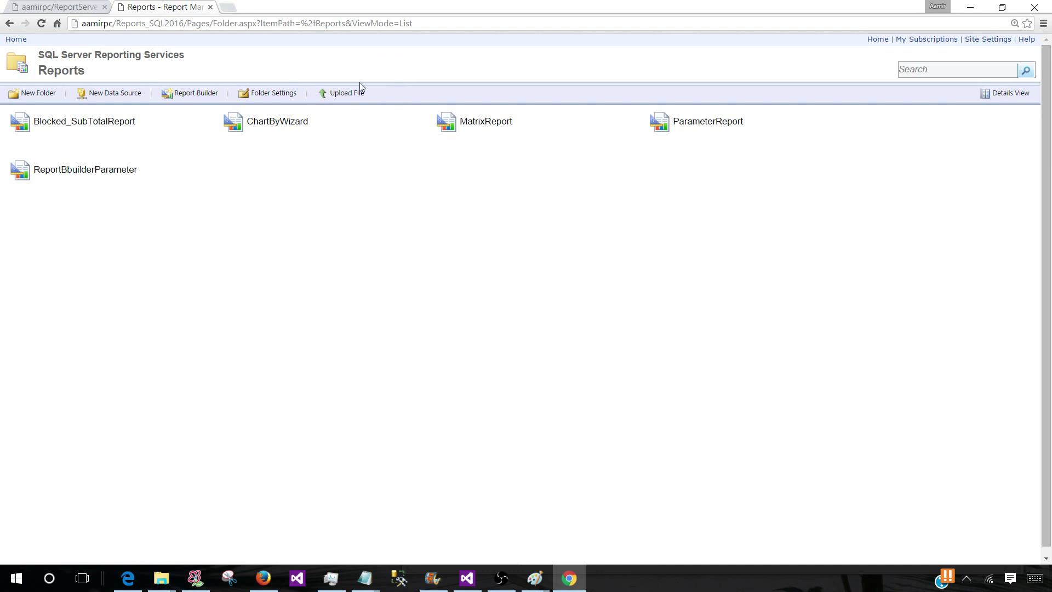
# Open the Upload File page and its Choose File dialog.
pyautogui.click(346, 94)
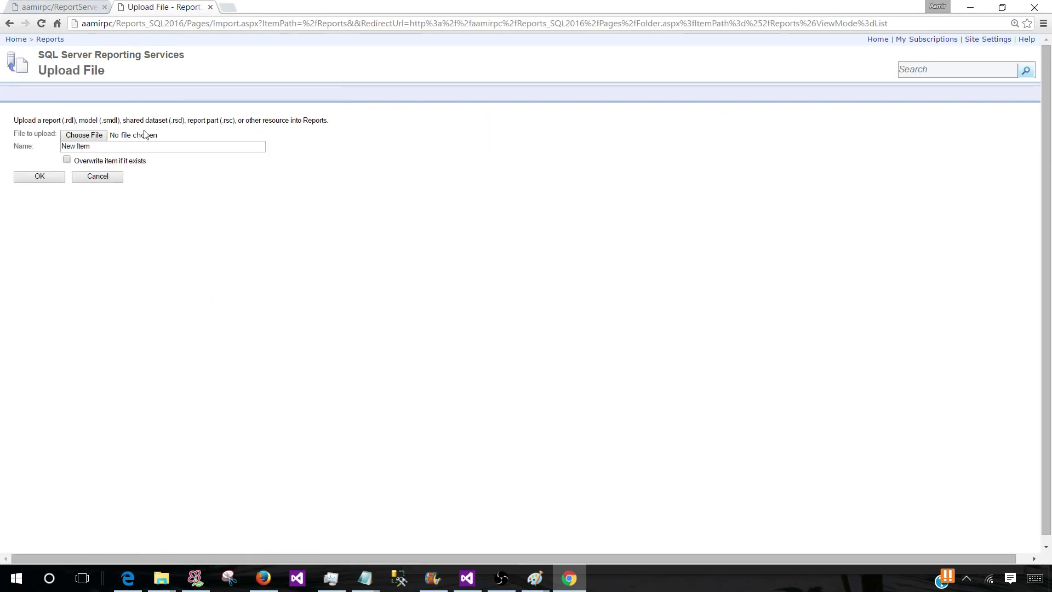
pyautogui.click(86, 137)
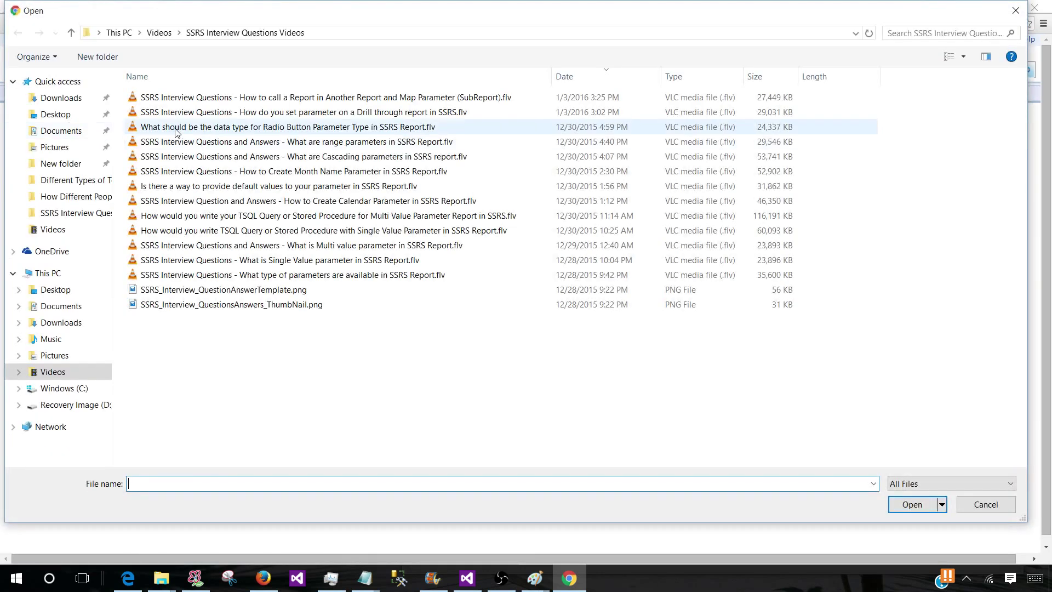
pyautogui.click(356, 35)
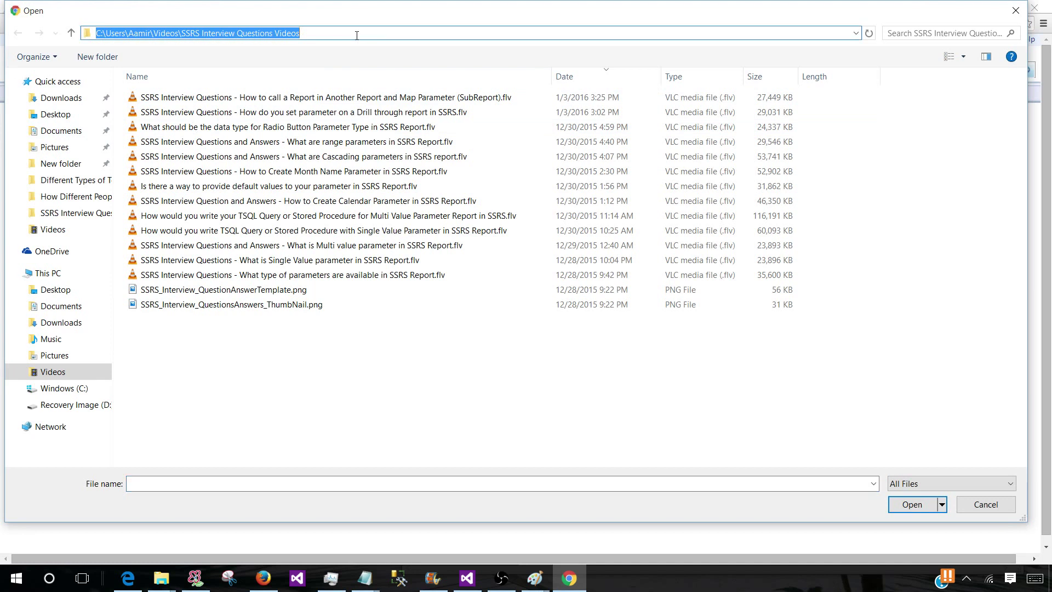
pyautogui.click(356, 39)
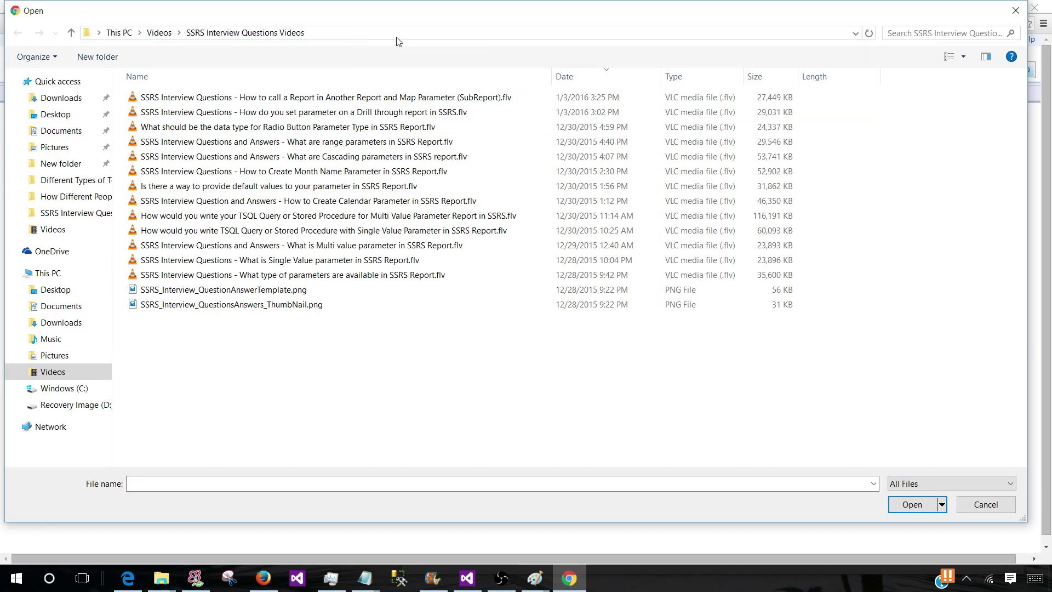
pyautogui.click(336, 33)
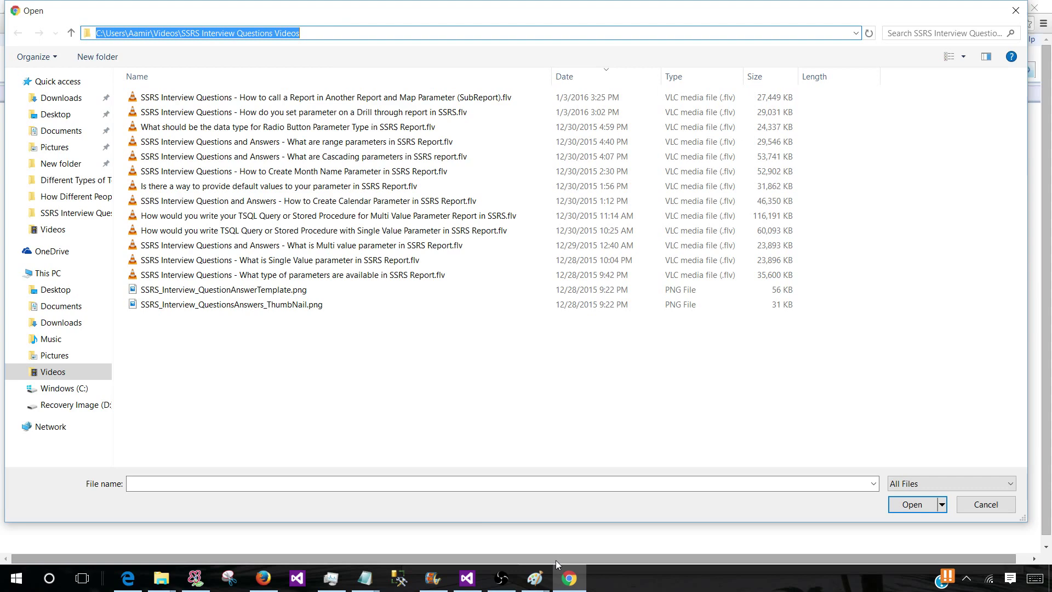
# Copy the SSRS_Project FullPath again from Visual Studio's Properties.
pyautogui.click(466, 578)
pyautogui.click(980, 260)
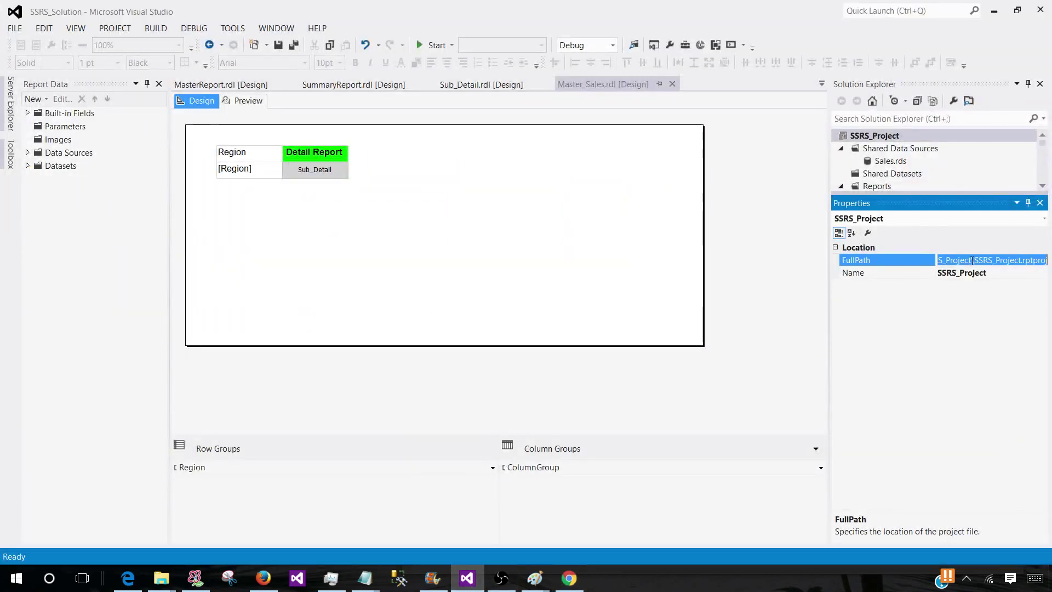
pyautogui.rightClick(974, 259)
pyautogui.click(857, 298)
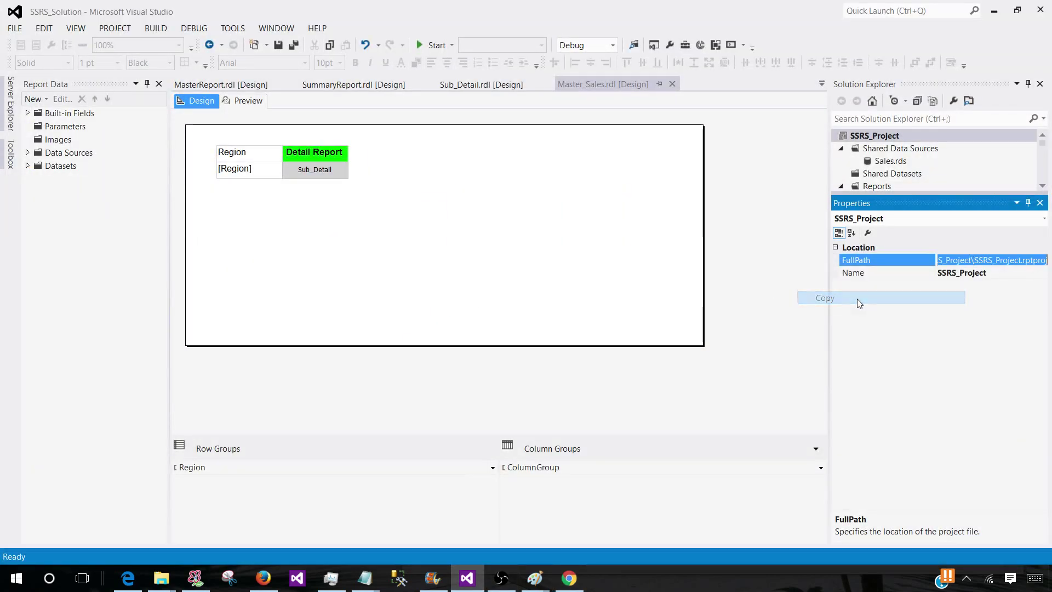
# Go to the SSRS_Project folder in the Open dialog and choose BlockGroup_Report.rdl.
pyautogui.click(569, 578)
pyautogui.click(385, 33)
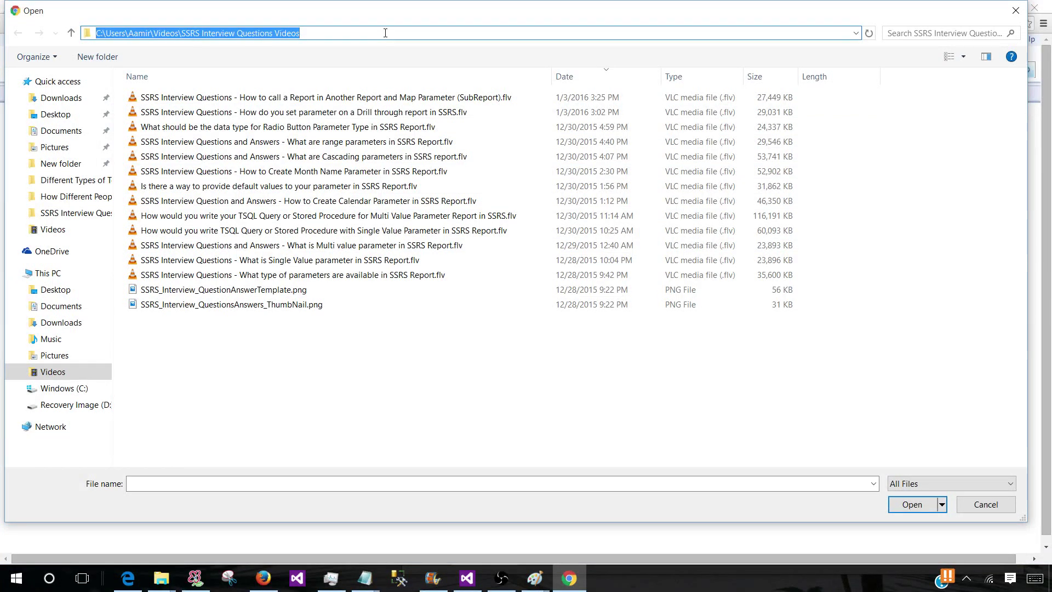
pyautogui.hotkey('ctrl', 'v')
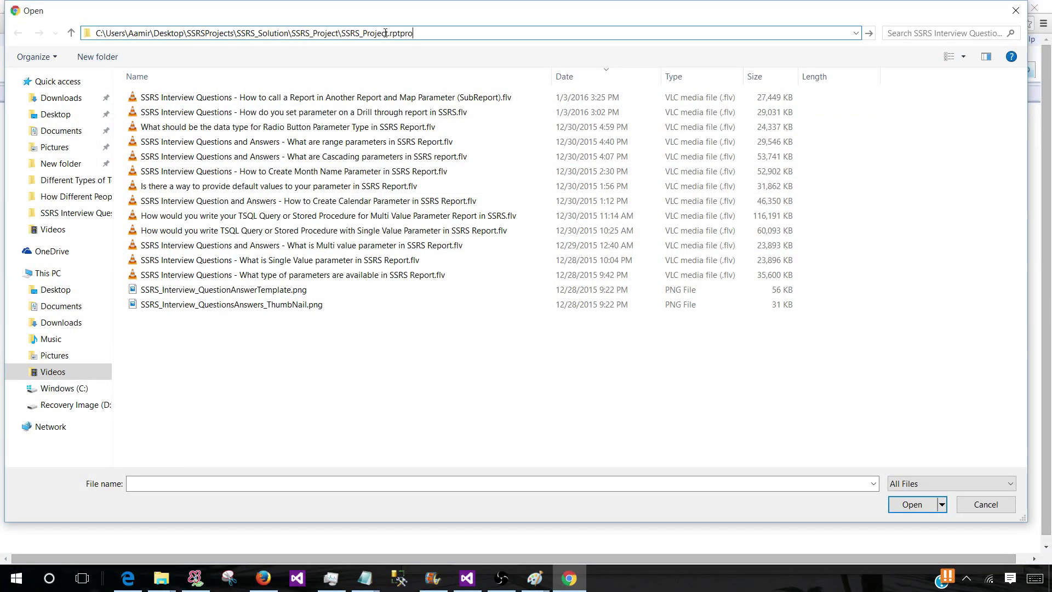
pyautogui.press('BackSpace')
pyautogui.press('BackSpace')
pyautogui.press('BackSpace')
pyautogui.press('BackSpace')
pyautogui.press('BackSpace')
pyautogui.press('BackSpace')
pyautogui.press('BackSpace')
pyautogui.press('BackSpace')
pyautogui.press('BackSpace')
pyautogui.press('BackSpace')
pyautogui.press('BackSpace')
pyautogui.press('BackSpace')
pyautogui.press('BackSpace')
pyautogui.press('BackSpace')
pyautogui.press('BackSpace')
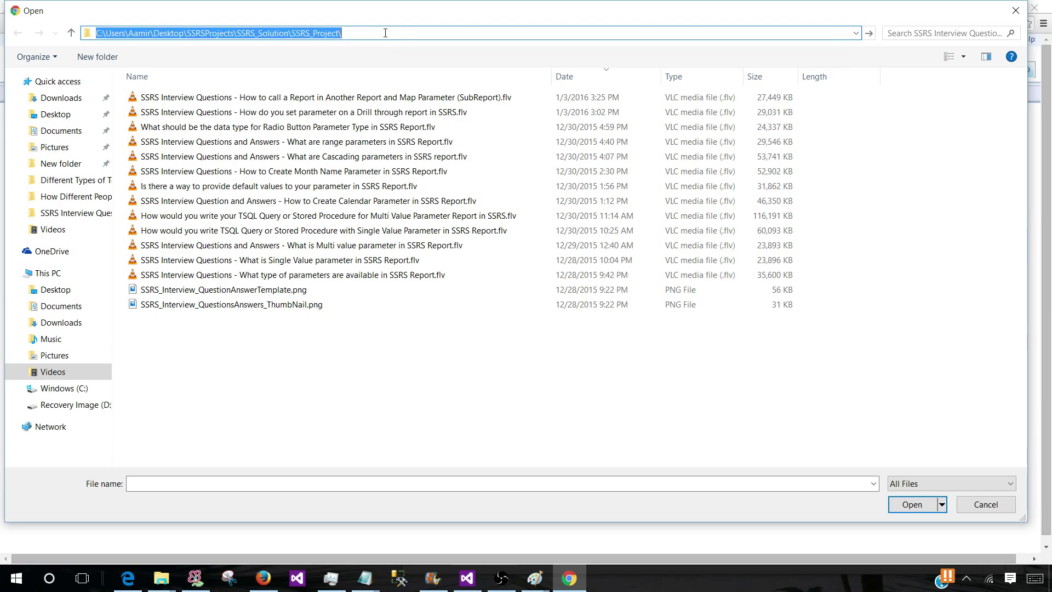
pyautogui.press('Return')
pyautogui.click(177, 173)
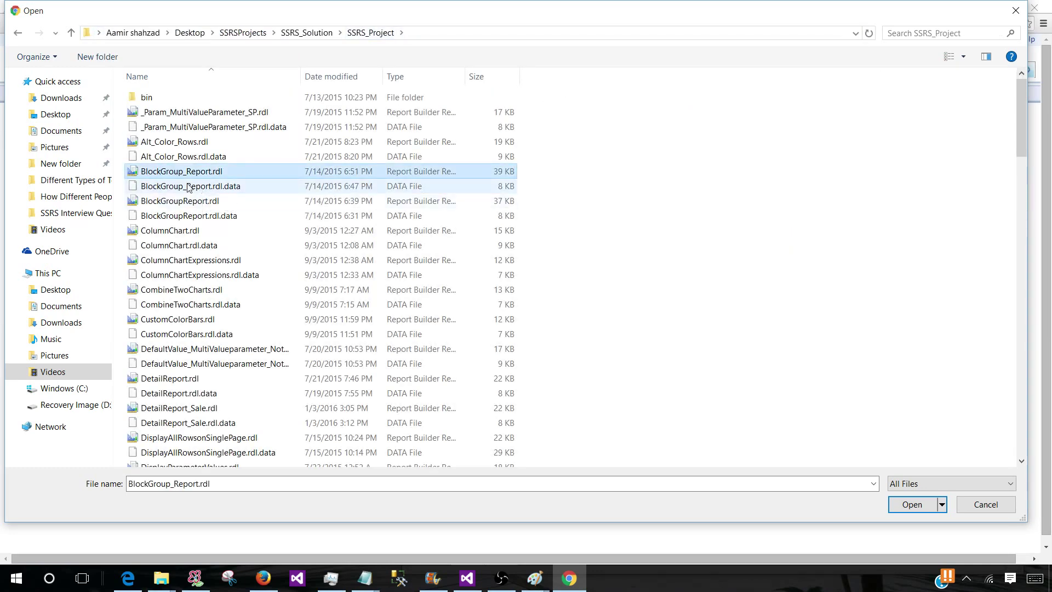
pyautogui.click(911, 504)
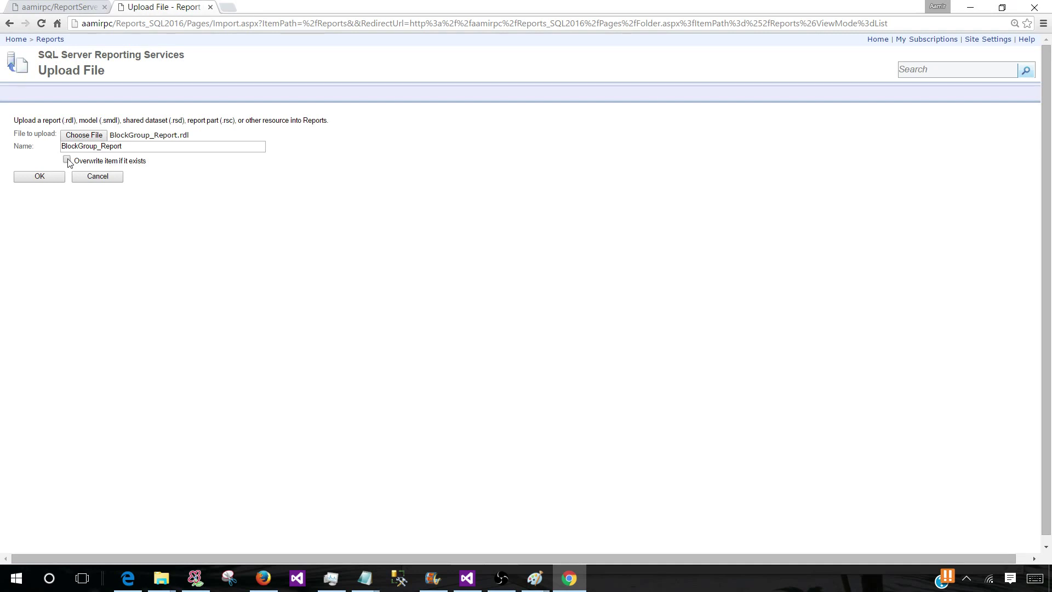
# Upload BlockGroup_Report into Reports and open its Manage page.
pyautogui.click(51, 178)
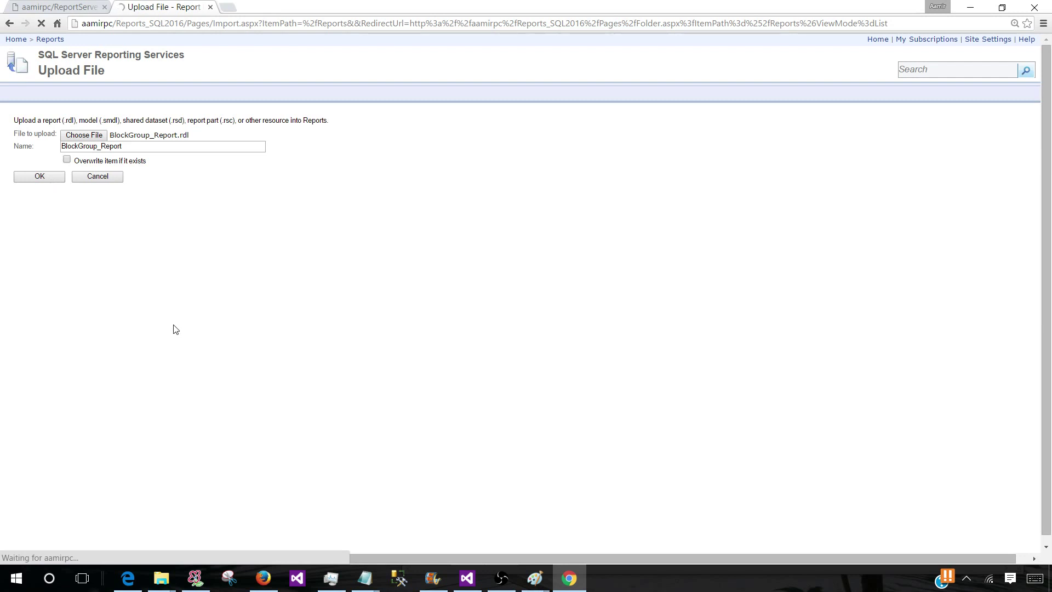
pyautogui.moveTo(313, 118)
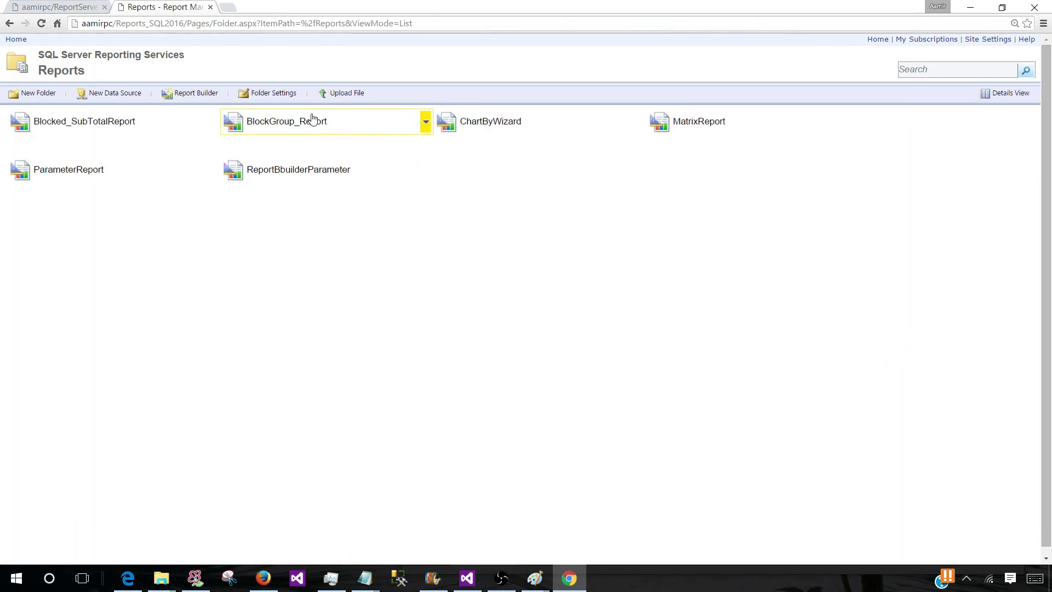
pyautogui.click(426, 124)
pyautogui.click(350, 245)
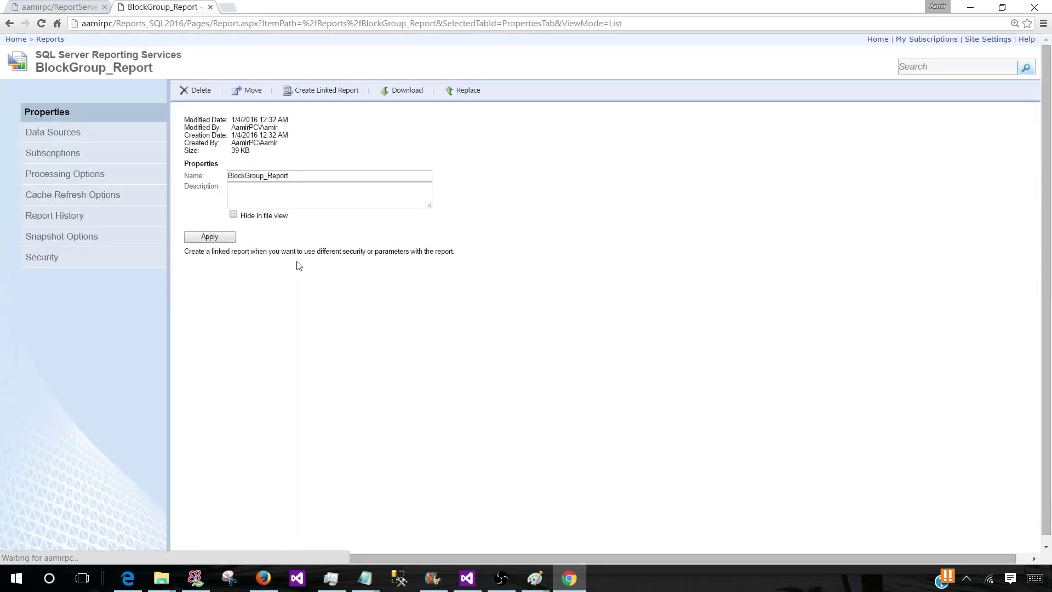
# Point the DS_Sales data source to the shared /Data Sources/Sales.
pyautogui.click(56, 138)
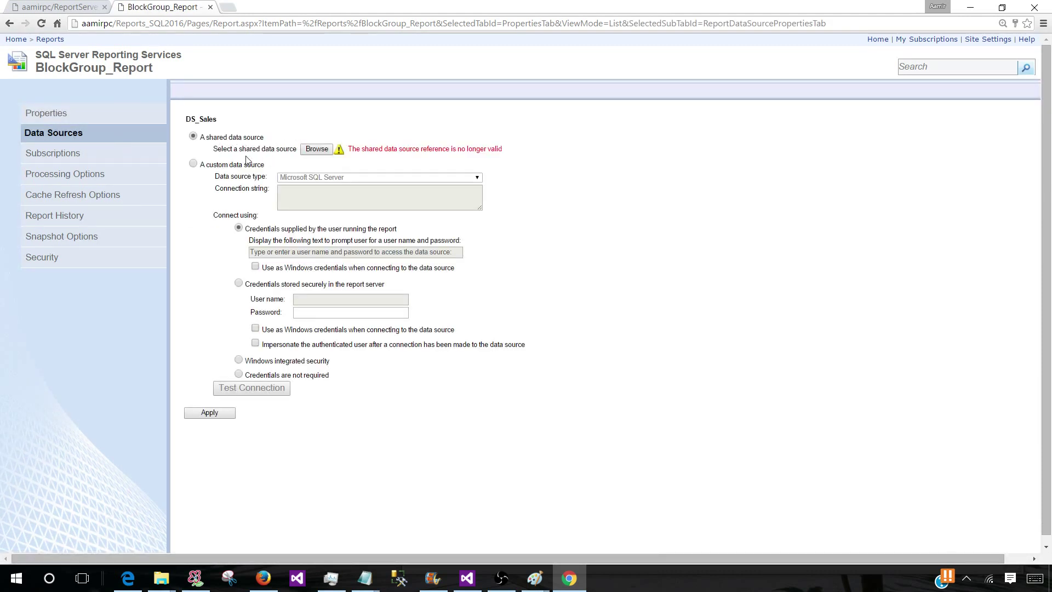
pyautogui.click(317, 149)
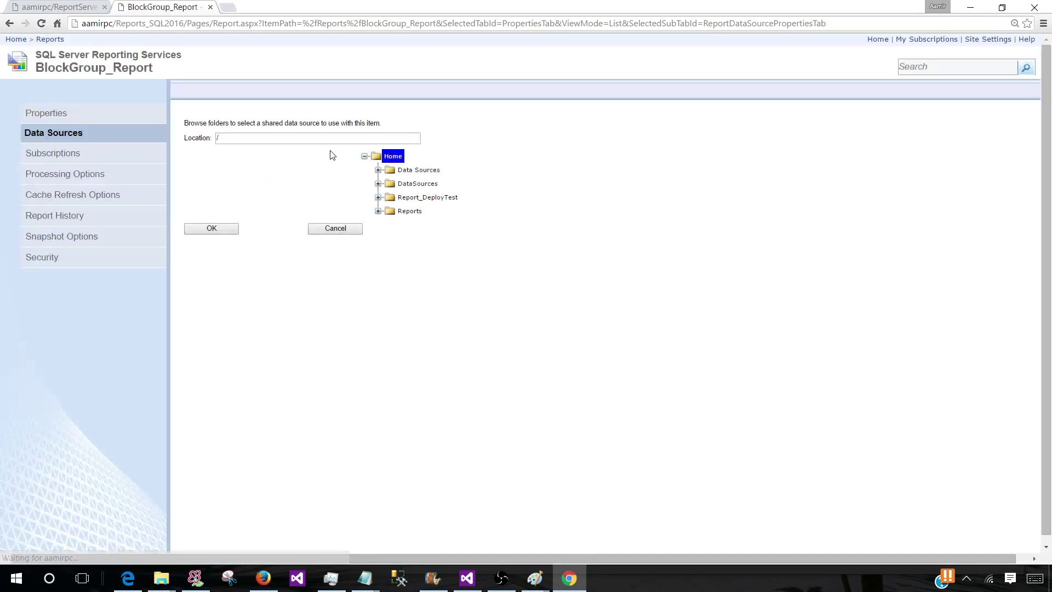
pyautogui.click(378, 170)
pyautogui.click(418, 184)
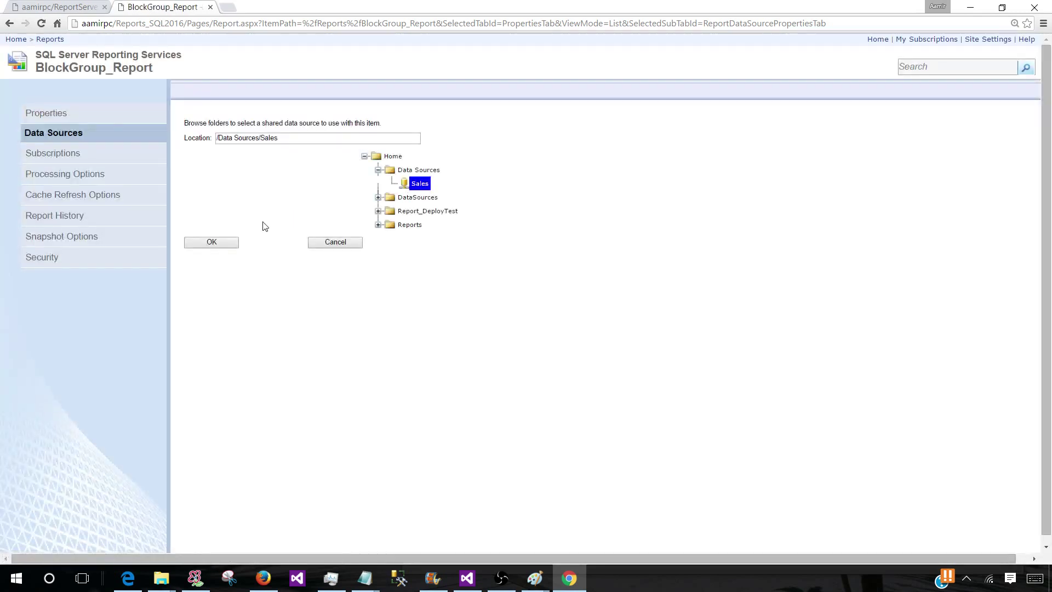
pyautogui.click(226, 243)
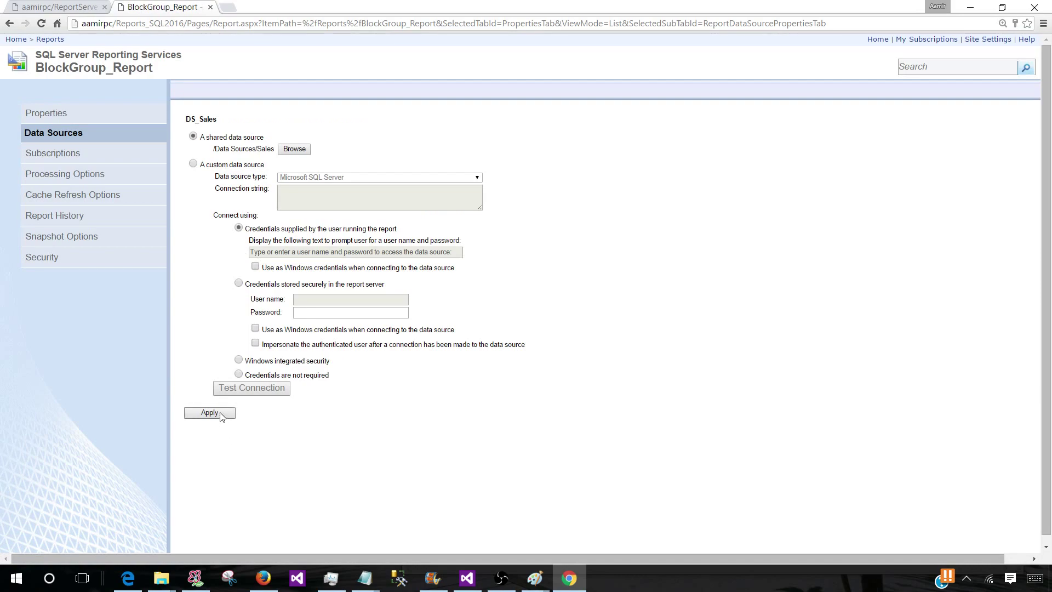